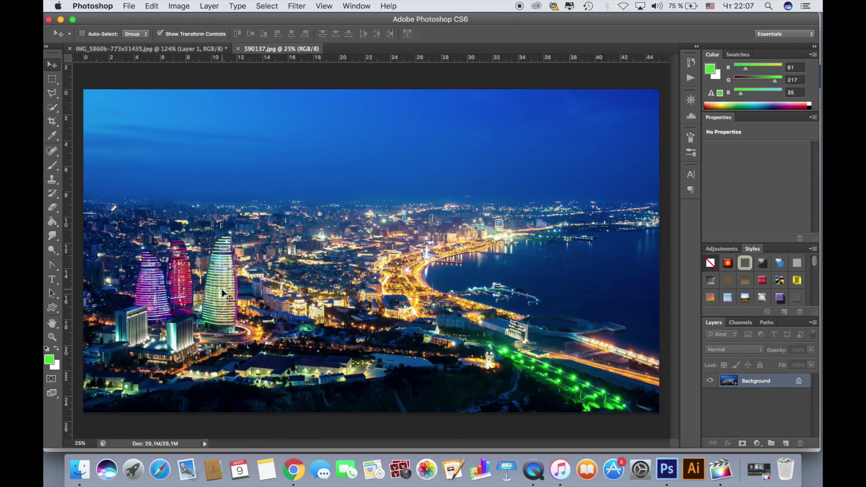
# Flip the canvas of the 590137.jpg night city photo horizontally
pyautogui.click(168, 6)
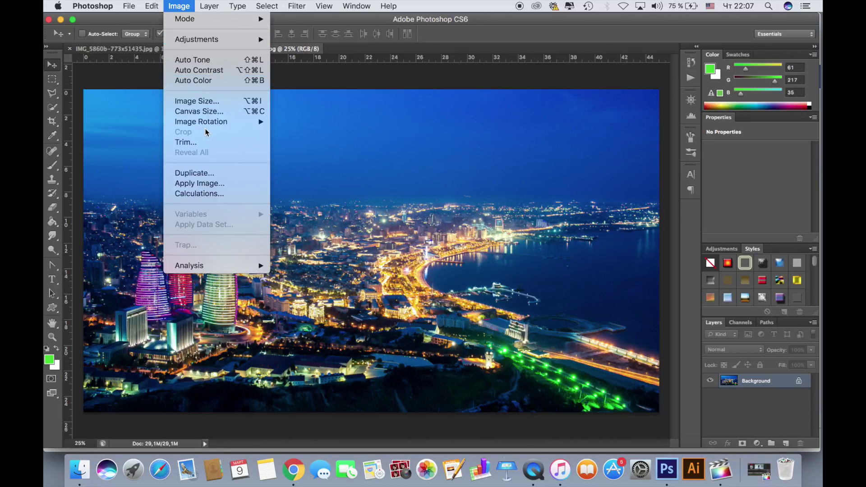
pyautogui.moveTo(210, 125)
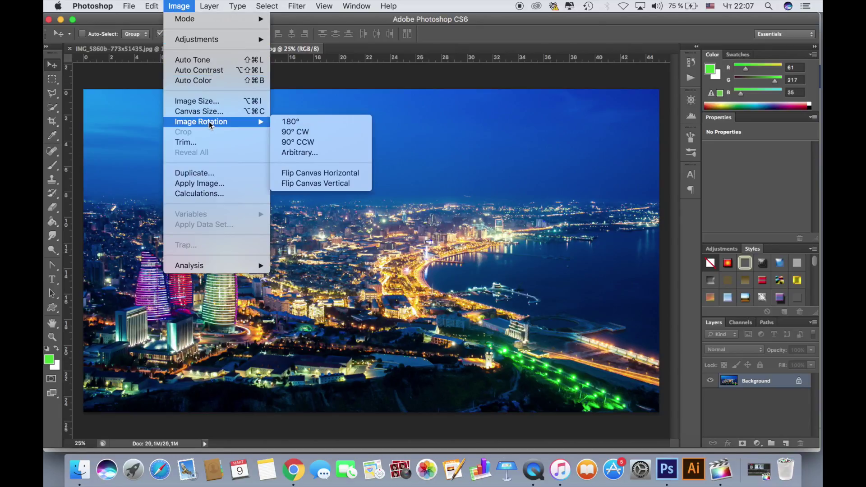
pyautogui.click(315, 173)
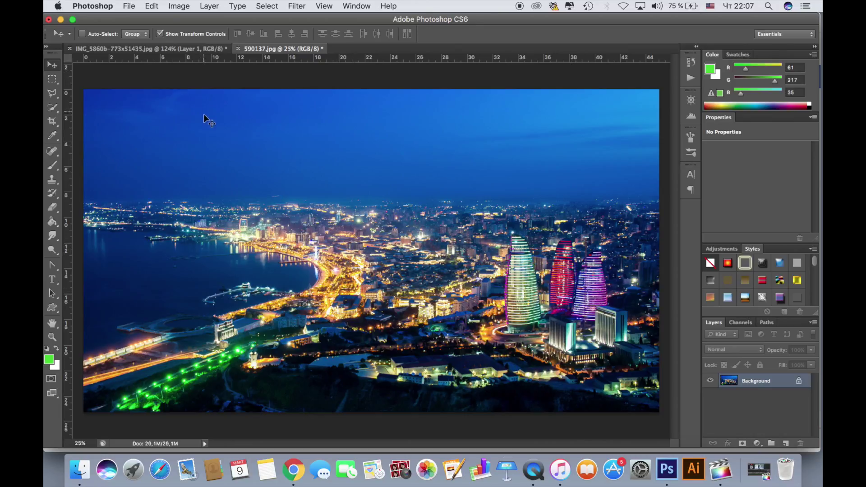
# Switch to the IMG_5860b-773x51435.jpg phone photo and activate the Quick Selection tool
pyautogui.click(183, 48)
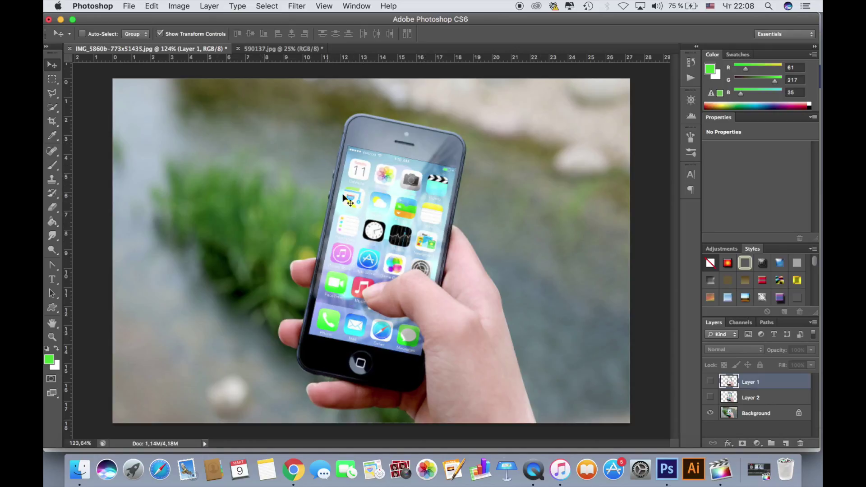
pyautogui.click(57, 111)
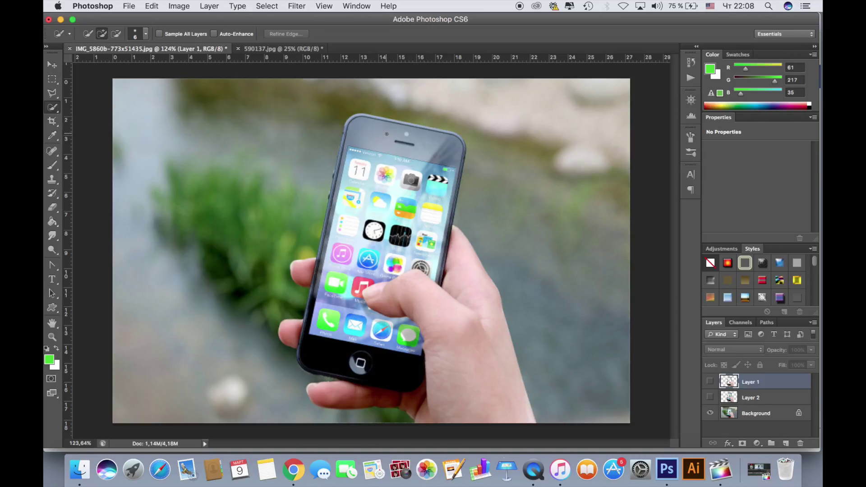
pyautogui.click(145, 35)
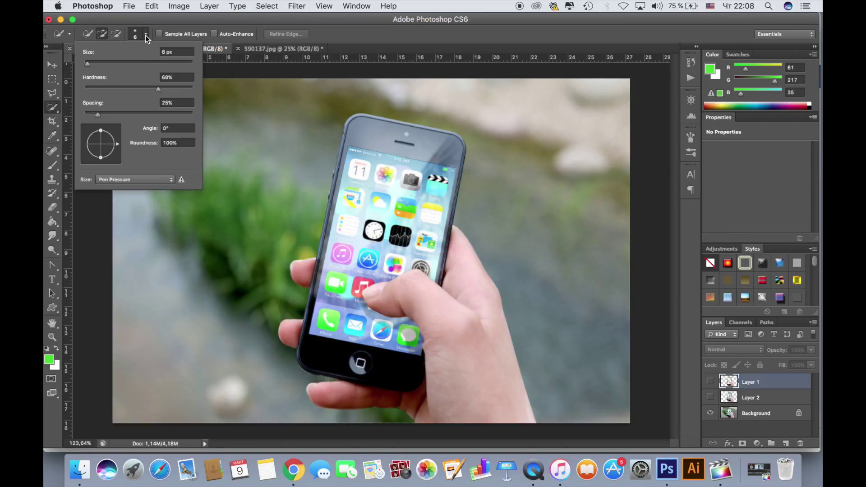
pyautogui.moveTo(96, 64); pyautogui.dragTo(100, 63)
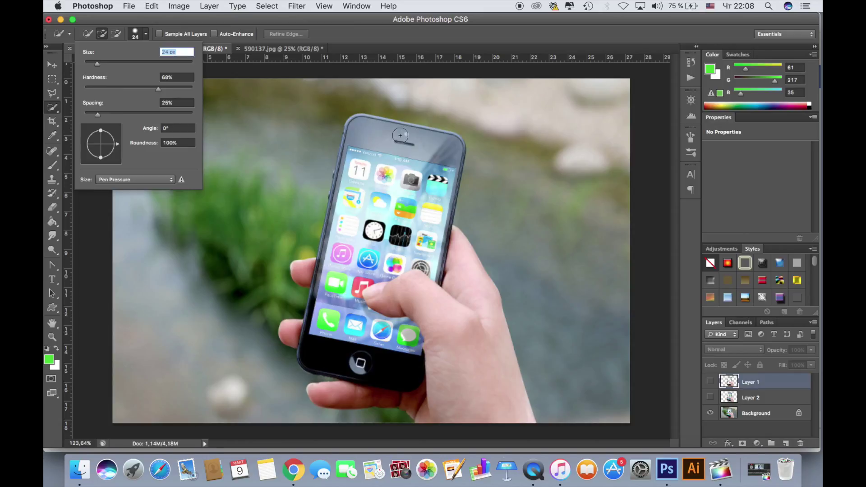
pyautogui.click(403, 151)
pyautogui.moveTo(403, 151)
pyautogui.mouseDown()
pyautogui.moveTo(328, 352)
pyautogui.moveTo(381, 369)
pyautogui.moveTo(386, 361)
pyautogui.mouseUp()
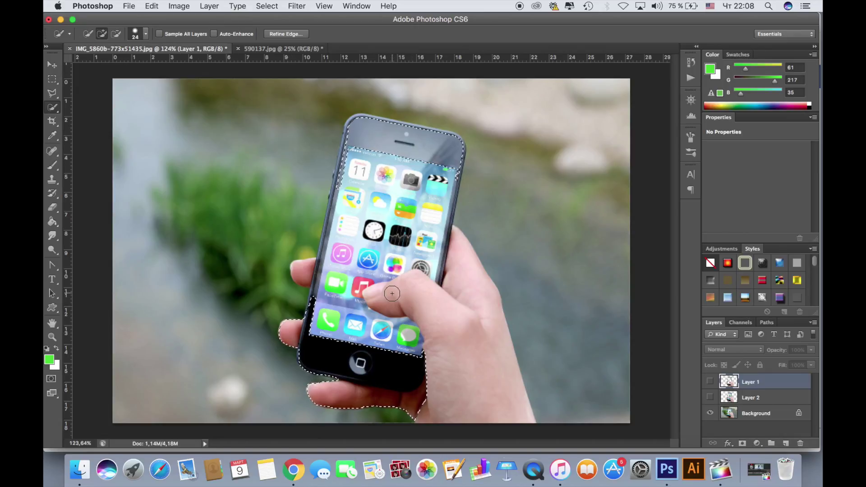
pyautogui.press('super+d')
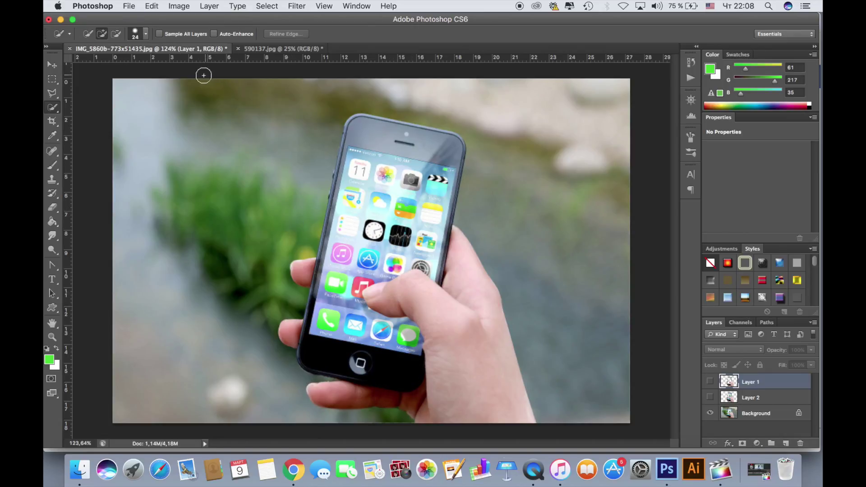
# Set the Quick Selection brush size to 9 px and select the phone, its screen and the thumb
pyautogui.click(144, 34)
pyautogui.moveTo(96, 66); pyautogui.dragTo(92, 66)
pyautogui.click(372, 181)
pyautogui.moveTo(372, 182)
pyautogui.mouseDown()
pyautogui.moveTo(372, 137)
pyautogui.moveTo(420, 143)
pyautogui.moveTo(443, 170)
pyautogui.moveTo(437, 220)
pyautogui.moveTo(423, 234)
pyautogui.moveTo(311, 215)
pyautogui.mouseUp()
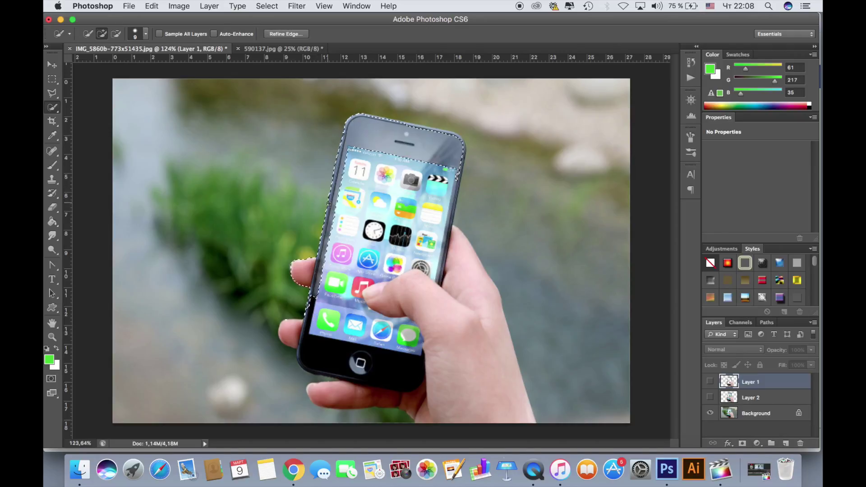
pyautogui.press('super+z')
pyautogui.moveTo(379, 205)
pyautogui.mouseDown()
pyautogui.moveTo(315, 189)
pyautogui.moveTo(297, 275)
pyautogui.mouseUp()
pyautogui.moveTo(368, 151)
pyautogui.mouseDown()
pyautogui.moveTo(401, 129)
pyautogui.moveTo(411, 141)
pyautogui.moveTo(410, 226)
pyautogui.moveTo(428, 295)
pyautogui.mouseUp()
# On the Background layer, extend the selection over the whole hand and subtract the blurred surroundings around the phone
pyautogui.click(755, 413)
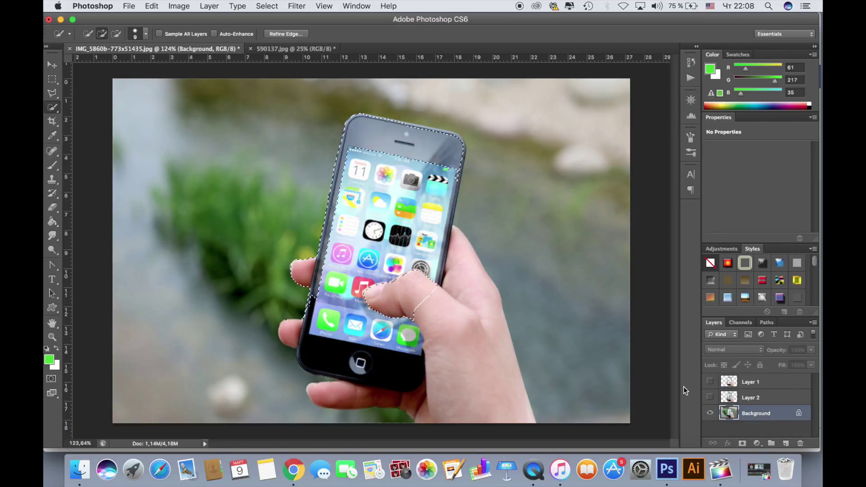
pyautogui.moveTo(451, 191)
pyautogui.mouseDown()
pyautogui.moveTo(464, 200)
pyautogui.moveTo(491, 193)
pyautogui.mouseUp()
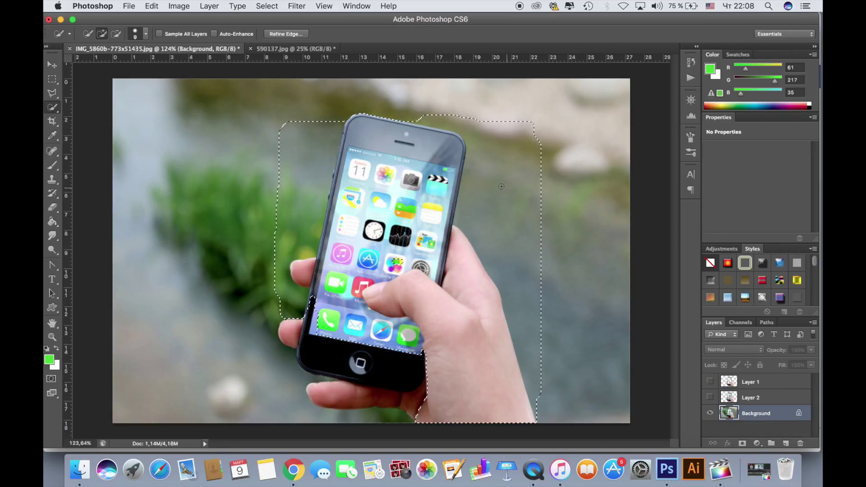
pyautogui.press('alt')
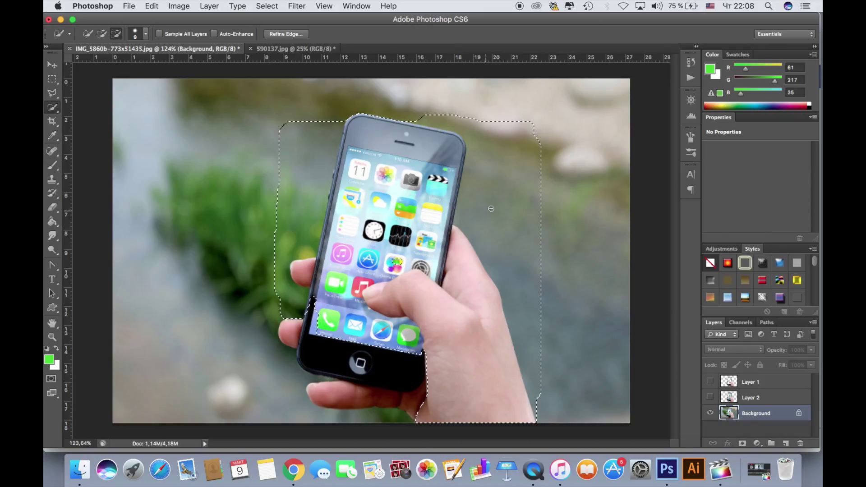
pyautogui.moveTo(492, 207)
pyautogui.mouseDown()
pyautogui.moveTo(470, 200)
pyautogui.moveTo(474, 155)
pyautogui.moveTo(523, 167)
pyautogui.moveTo(511, 185)
pyautogui.moveTo(480, 201)
pyautogui.moveTo(462, 194)
pyautogui.mouseUp()
pyautogui.press('alt')
pyautogui.moveTo(317, 143)
pyautogui.mouseDown()
pyautogui.moveTo(335, 151)
pyautogui.moveTo(311, 216)
pyautogui.moveTo(313, 127)
pyautogui.moveTo(285, 147)
pyautogui.moveTo(286, 222)
pyautogui.moveTo(311, 199)
pyautogui.moveTo(288, 246)
pyautogui.moveTo(280, 205)
pyautogui.moveTo(283, 287)
pyautogui.moveTo(283, 266)
pyautogui.mouseUp()
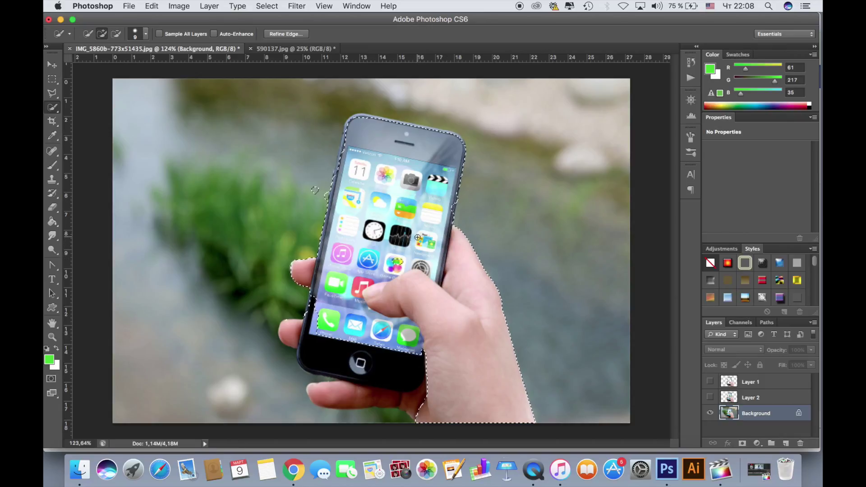
# Clear the selection, show Layer 1 and Layer 2, and hide the Background layer
pyautogui.click(710, 381)
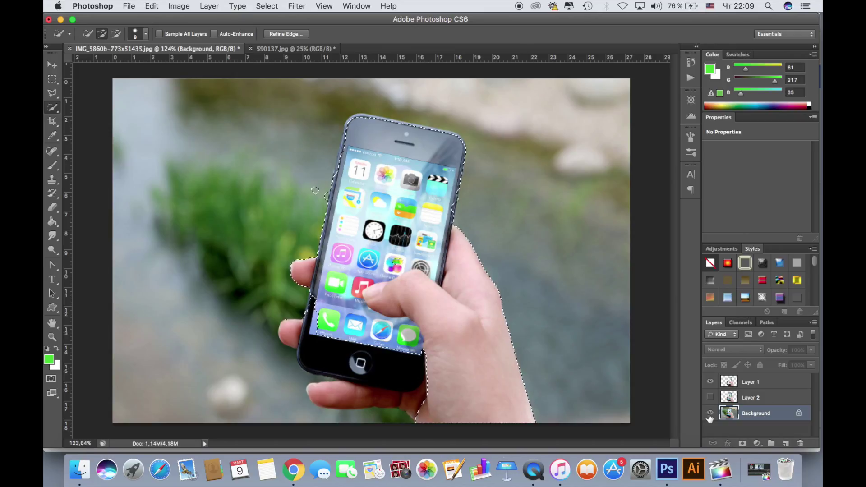
pyautogui.press('super+d')
pyautogui.click(709, 413)
pyautogui.click(709, 397)
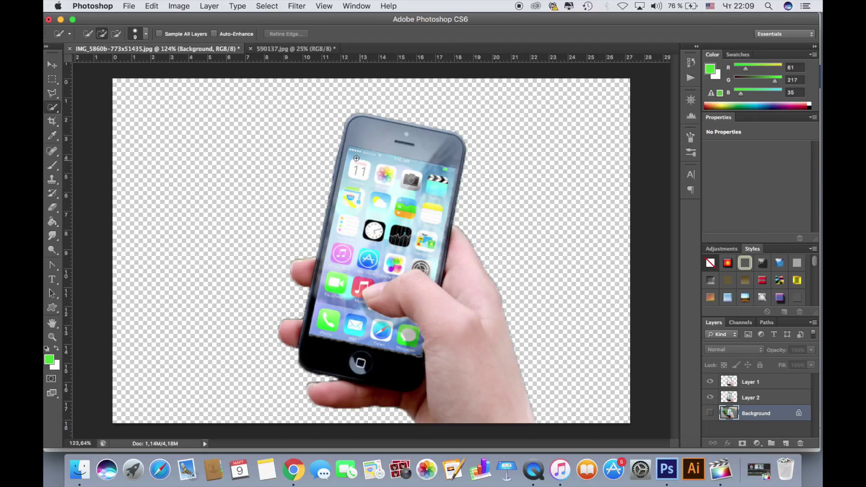
# Set the Quick Selection brush size to 4 px
pyautogui.click(145, 35)
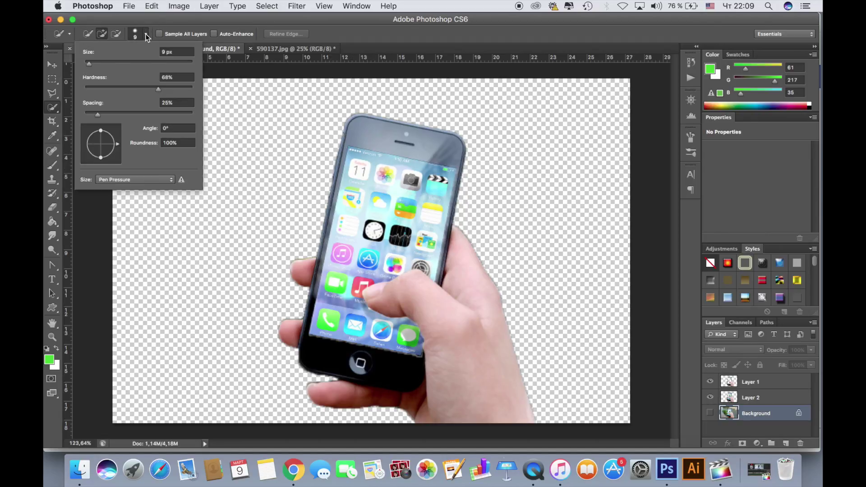
pyautogui.moveTo(88, 67); pyautogui.dragTo(85, 63)
pyautogui.press('Return')
pyautogui.moveTo(351, 164); pyautogui.dragTo(383, 159)
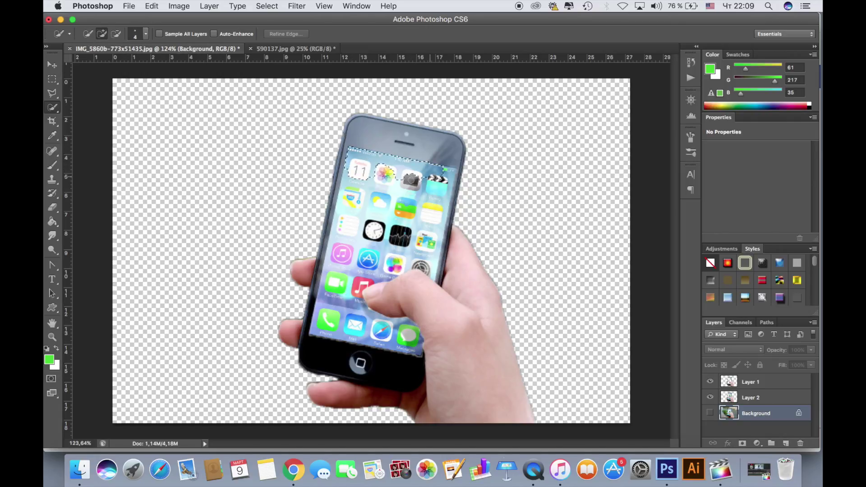
pyautogui.moveTo(451, 180)
pyautogui.mouseDown()
pyautogui.moveTo(431, 236)
pyautogui.moveTo(433, 272)
pyautogui.moveTo(370, 239)
pyautogui.moveTo(374, 294)
pyautogui.mouseUp()
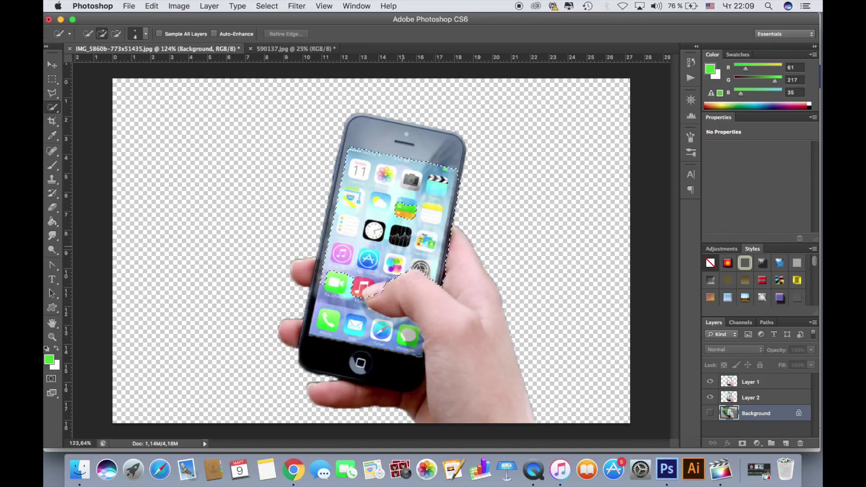
pyautogui.moveTo(408, 209)
pyautogui.mouseDown()
pyautogui.moveTo(298, 266)
pyautogui.moveTo(313, 316)
pyautogui.moveTo(329, 315)
pyautogui.moveTo(346, 293)
pyautogui.mouseUp()
pyautogui.moveTo(380, 323)
pyautogui.mouseDown()
pyautogui.moveTo(401, 329)
pyautogui.moveTo(432, 293)
pyautogui.moveTo(412, 288)
pyautogui.mouseUp()
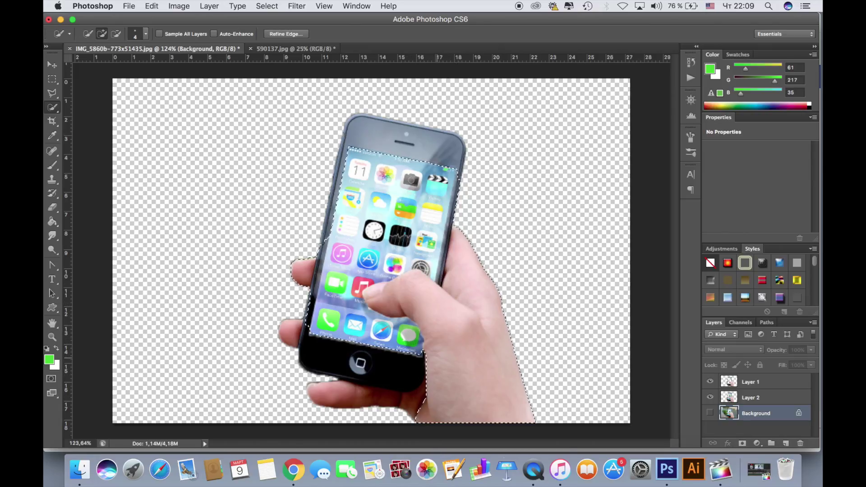
pyautogui.moveTo(426, 349); pyautogui.dragTo(449, 322)
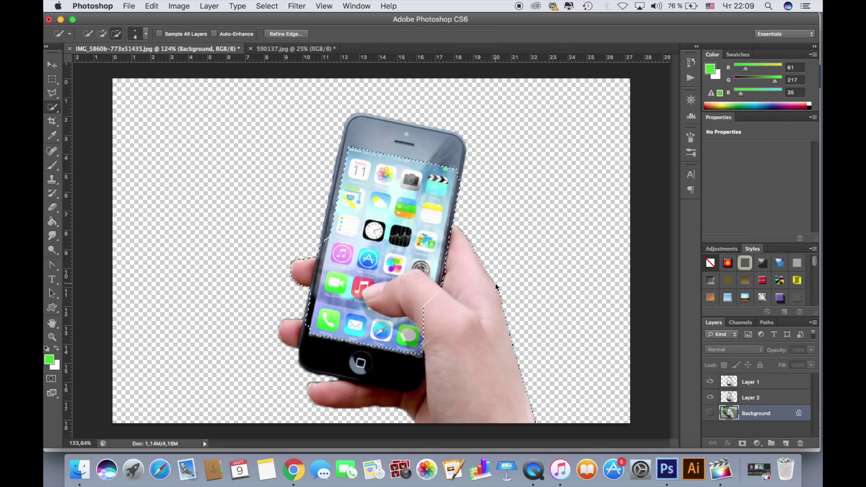
pyautogui.moveTo(496, 287); pyautogui.dragTo(460, 252)
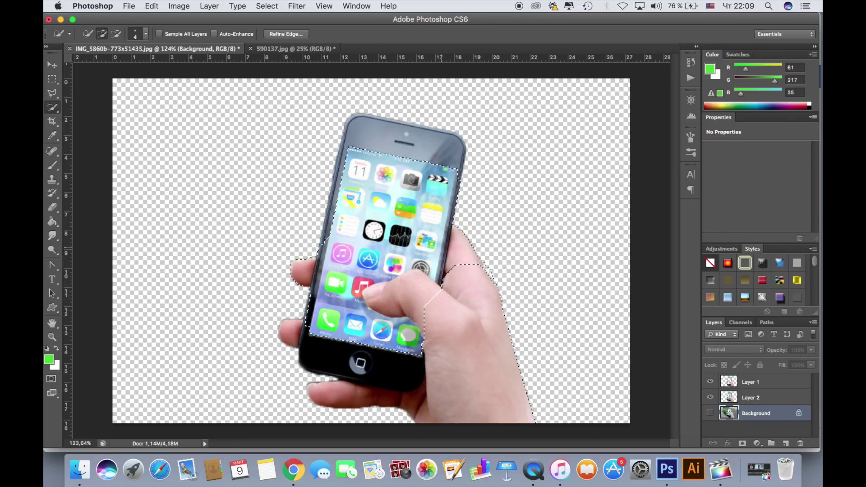
pyautogui.press('super+d')
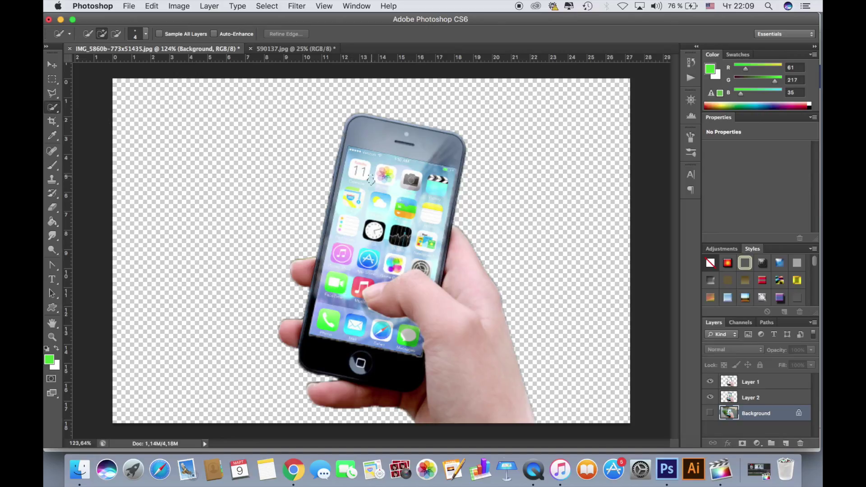
# Select only the phone's display around the thumb, subtracting the home button area from the selection
pyautogui.moveTo(432, 184); pyautogui.dragTo(393, 249)
pyautogui.moveTo(336, 293)
pyautogui.mouseDown()
pyautogui.moveTo(354, 326)
pyautogui.moveTo(408, 336)
pyautogui.mouseUp()
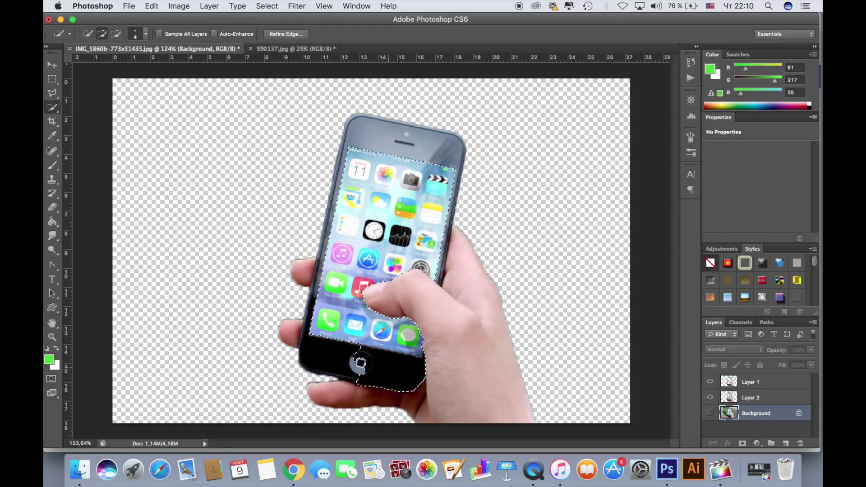
pyautogui.press('alt')
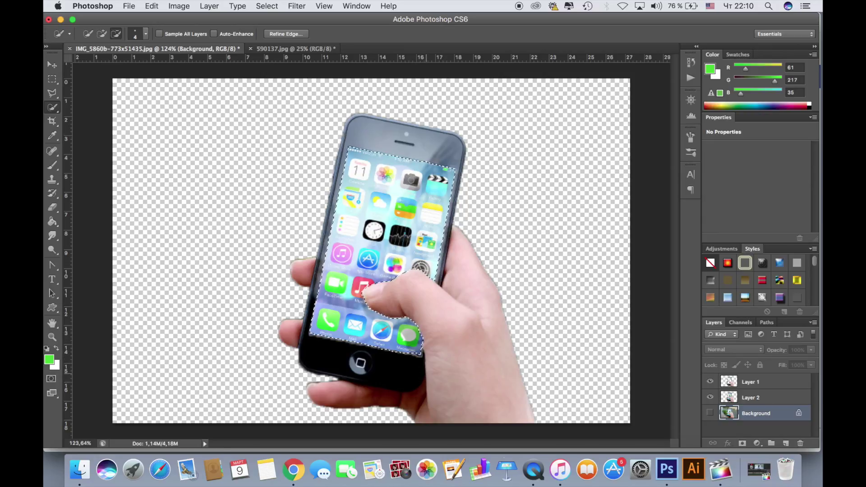
pyautogui.press('shift')
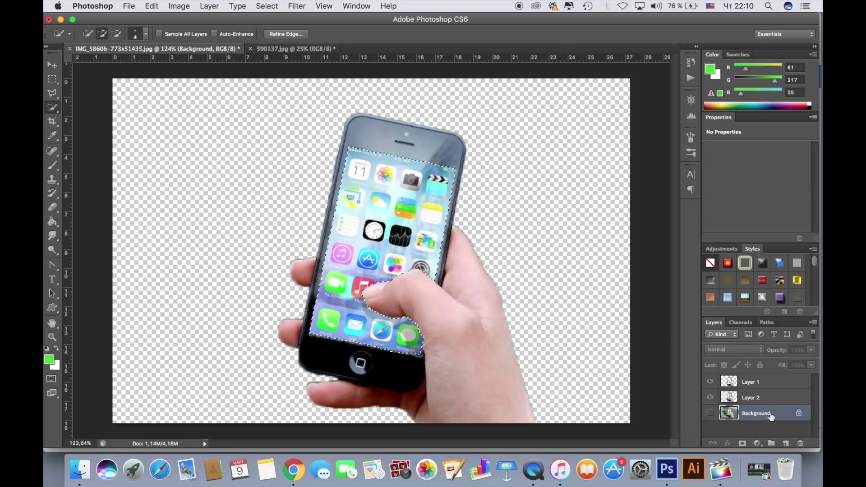
# Delete the selected phone display from Layer 2 and clear the selection
pyautogui.doubleClick(772, 414)
pyautogui.click(526, 215)
pyautogui.click(758, 399)
pyautogui.press('Delete')
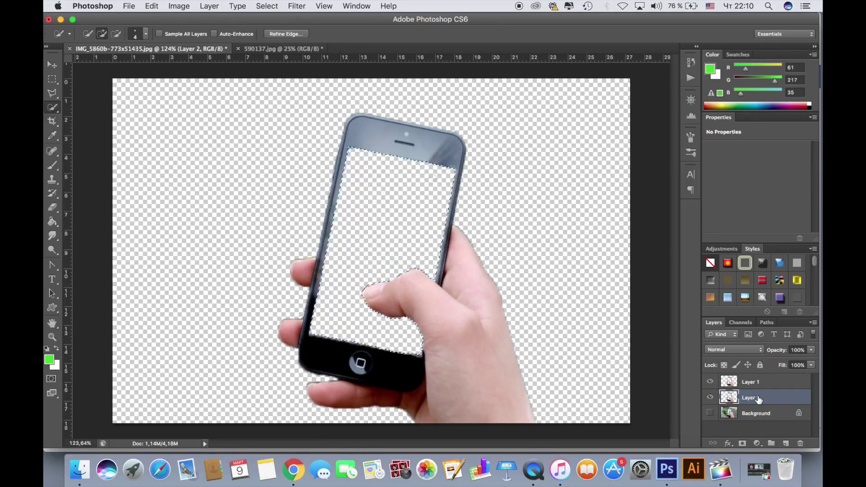
pyautogui.press('super+d')
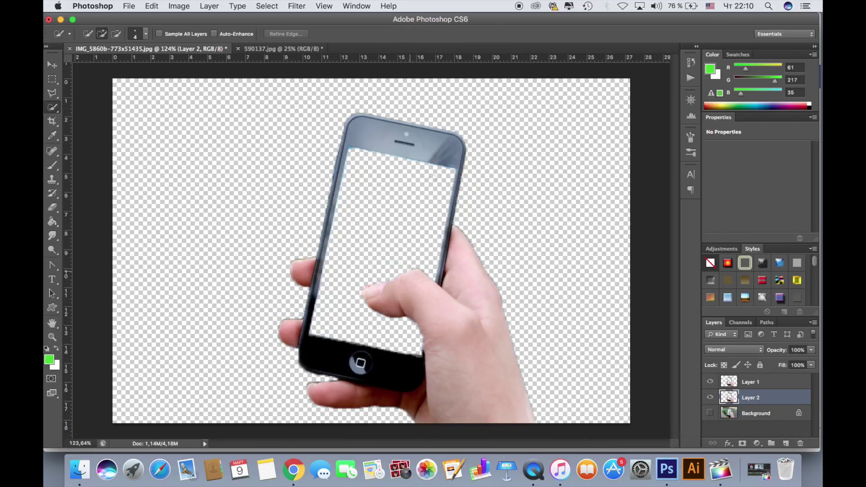
# Hide Layer 2 and make Layer 1 active with the Move tool
pyautogui.click(53, 65)
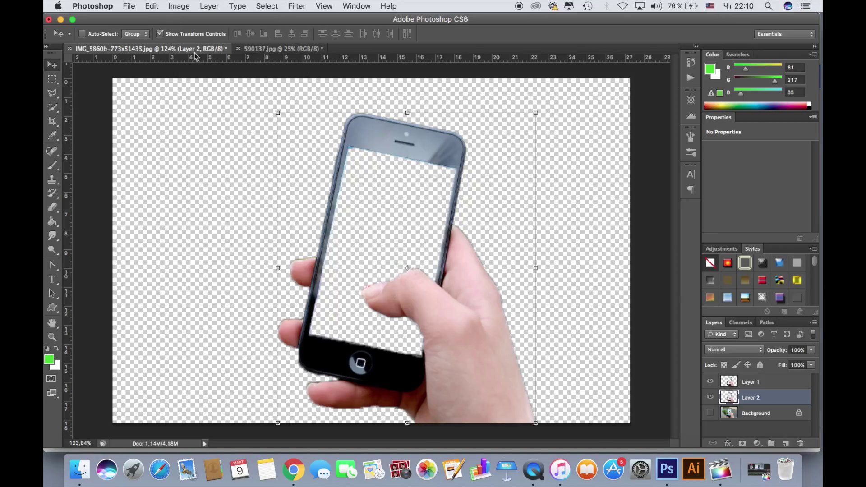
pyautogui.click(710, 396)
pyautogui.click(762, 382)
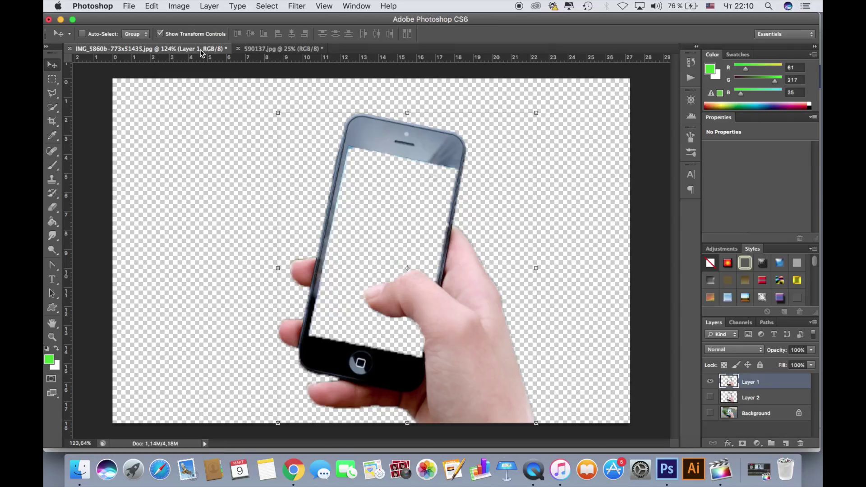
# Float the phone document in its own window and copy its Layer 1 cutout into the 590137.jpg city photo
pyautogui.moveTo(194, 49); pyautogui.dragTo(159, 226)
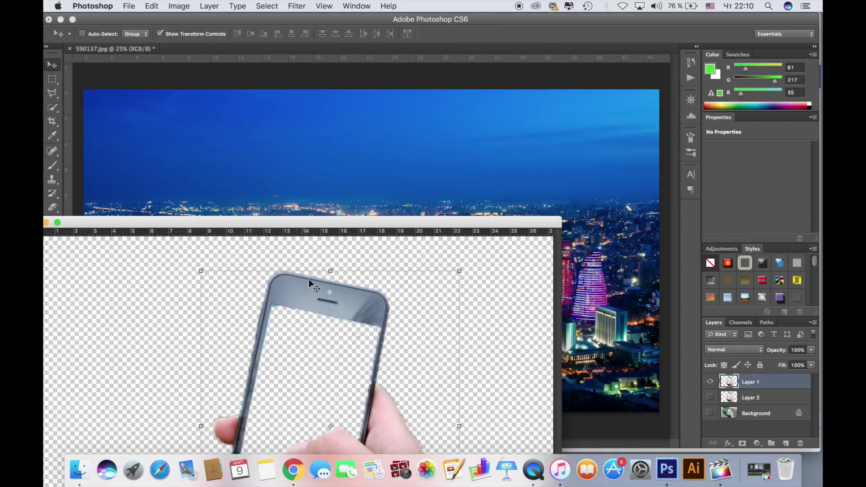
pyautogui.moveTo(310, 285); pyautogui.dragTo(566, 7)
pyautogui.press('Return')
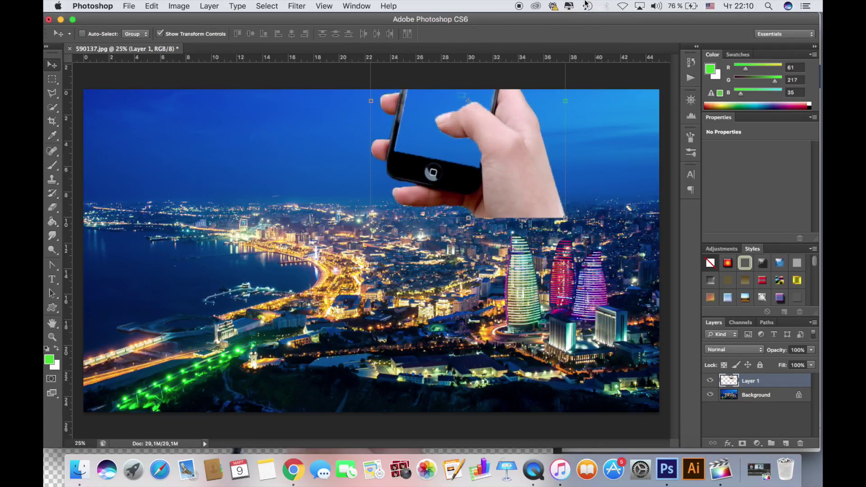
# Place the hand with the phone over the illuminated towers at the photo's lower edge and scale it to about 107%
pyautogui.moveTo(523, 111); pyautogui.dragTo(586, 334)
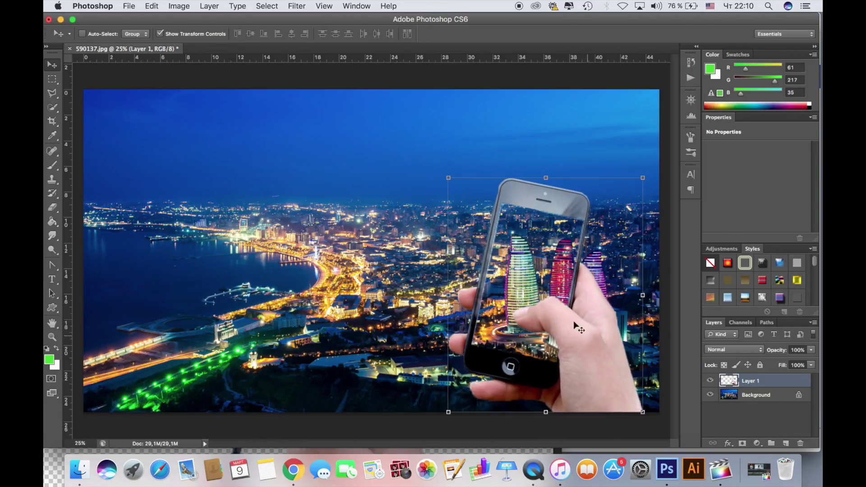
pyautogui.moveTo(447, 178); pyautogui.dragTo(434, 161)
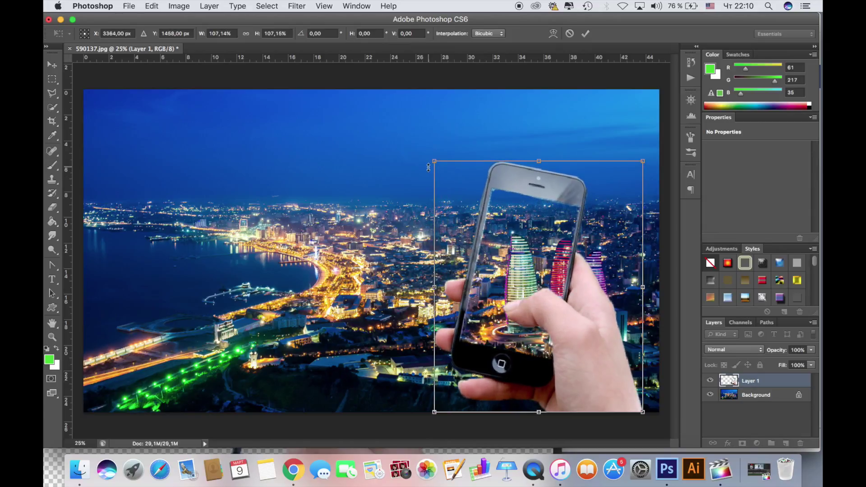
pyautogui.press('Return')
pyautogui.moveTo(518, 217); pyautogui.dragTo(534, 217)
# Apply the phone's transformation, convert the locked Background into the regular layer Layer 0, and duplicate it
pyautogui.click(771, 397)
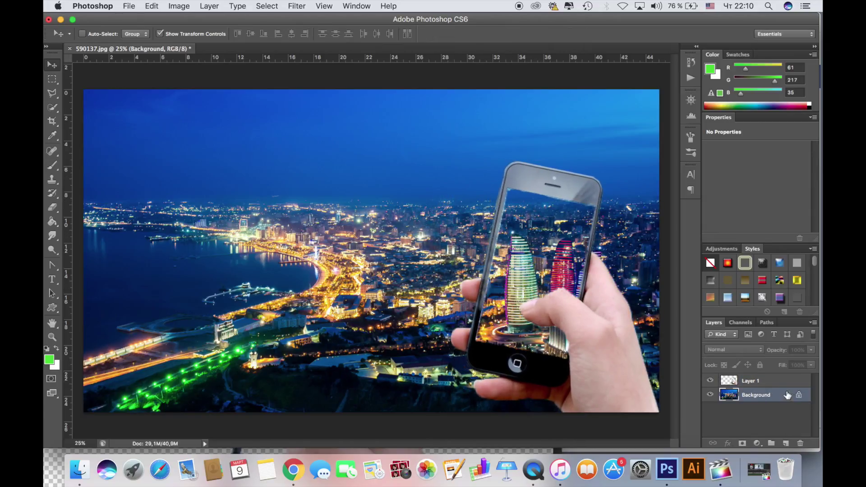
pyautogui.doubleClick(786, 395)
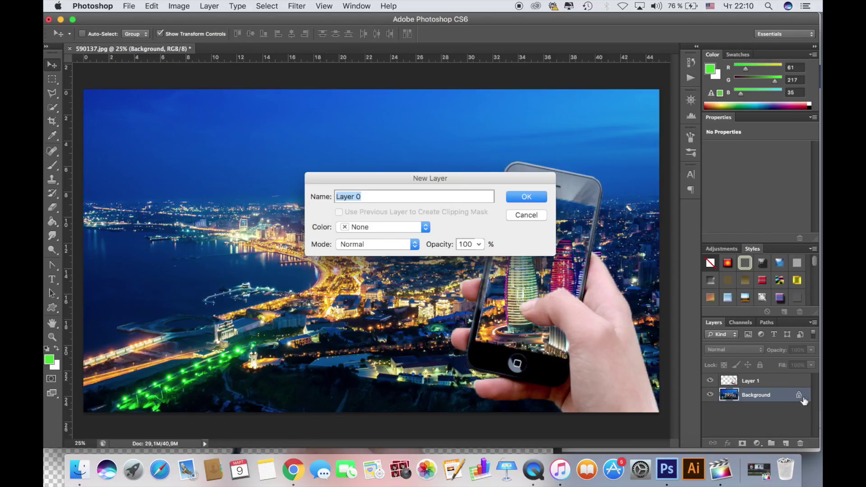
pyautogui.click(518, 199)
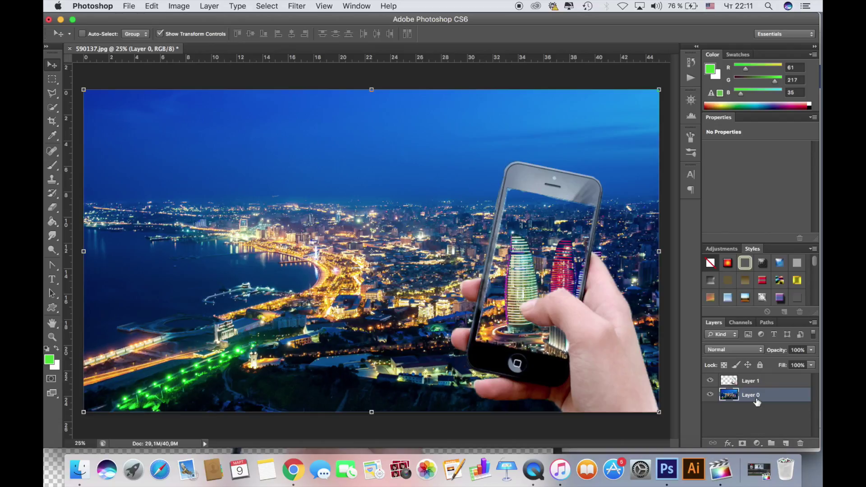
pyautogui.press('super+j')
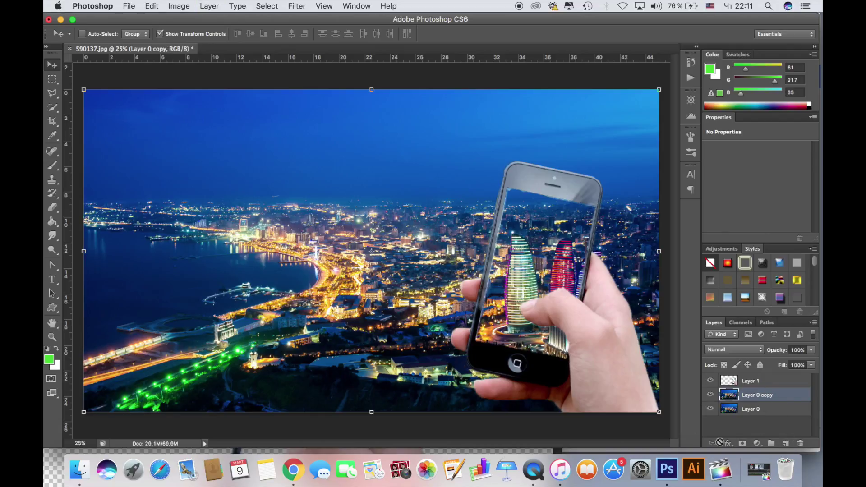
# Scale Layer 0 copy to about 70%, rotate it about 9.5° clockwise and position its illuminated towers inside the phone display
pyautogui.moveTo(83, 86); pyautogui.dragTo(260, 179)
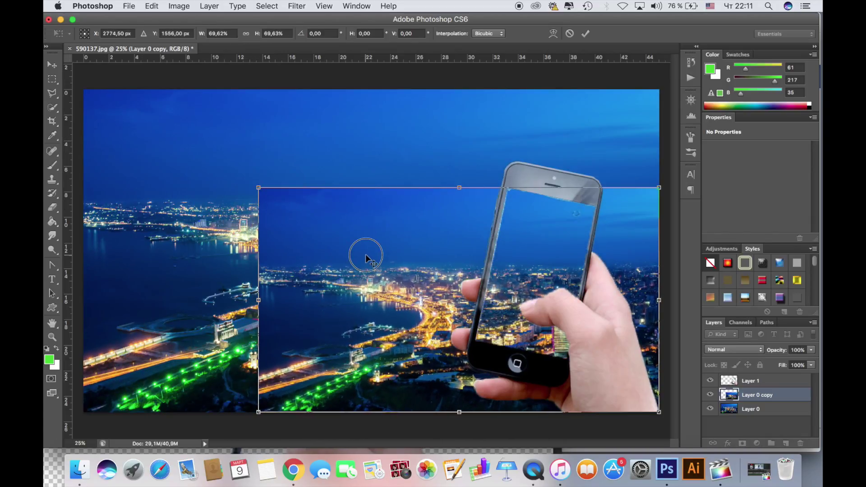
pyautogui.moveTo(364, 253); pyautogui.dragTo(313, 206)
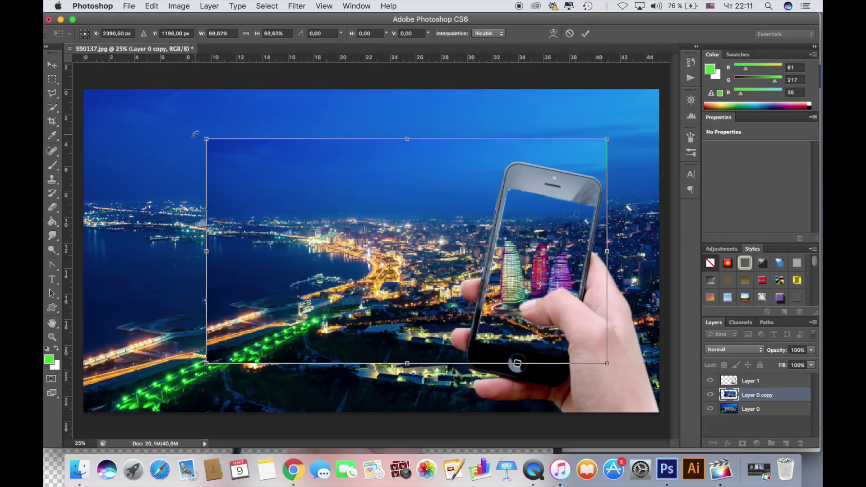
pyautogui.moveTo(201, 135); pyautogui.dragTo(240, 119)
pyautogui.moveTo(411, 292); pyautogui.dragTo(419, 257)
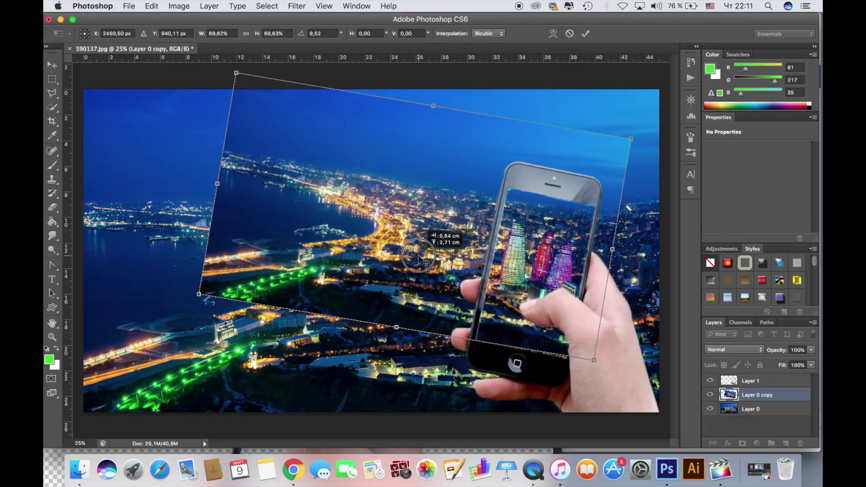
pyautogui.press('Return')
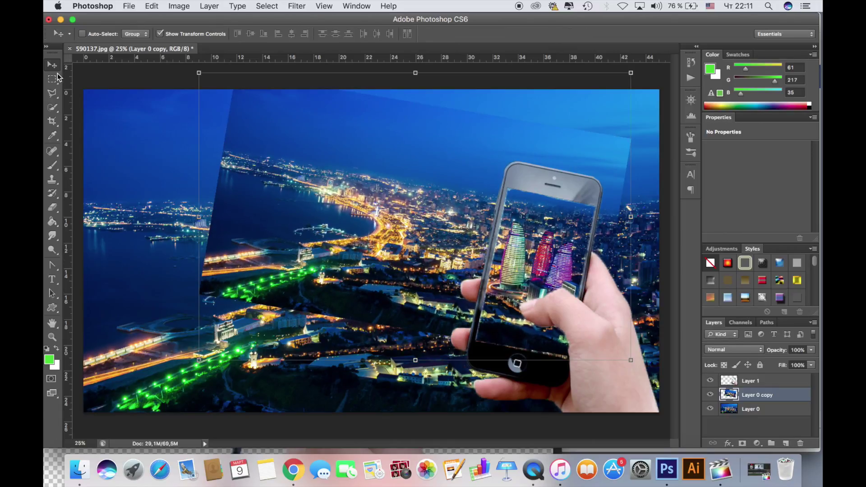
# Outline the part of Layer 0 copy left of the phone's edge with the Polygonal Lasso, delete it and clear the selection
pyautogui.click(52, 93)
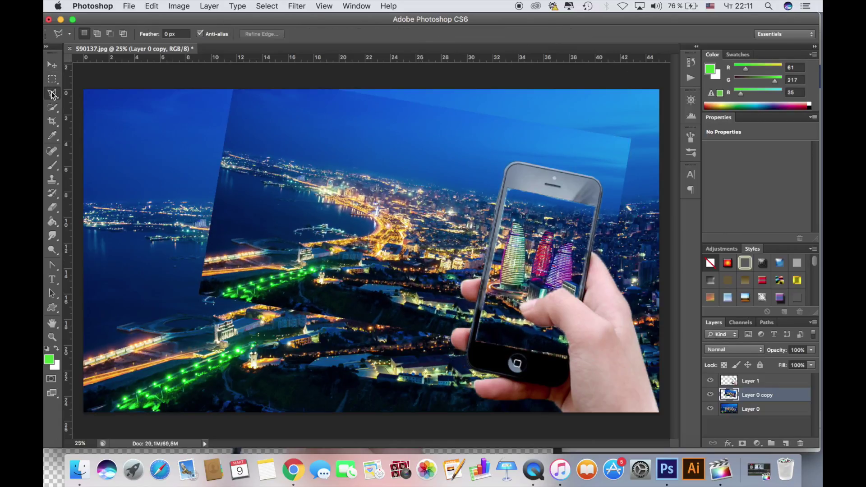
pyautogui.click(531, 103)
pyautogui.click(472, 347)
pyautogui.click(388, 383)
pyautogui.click(189, 323)
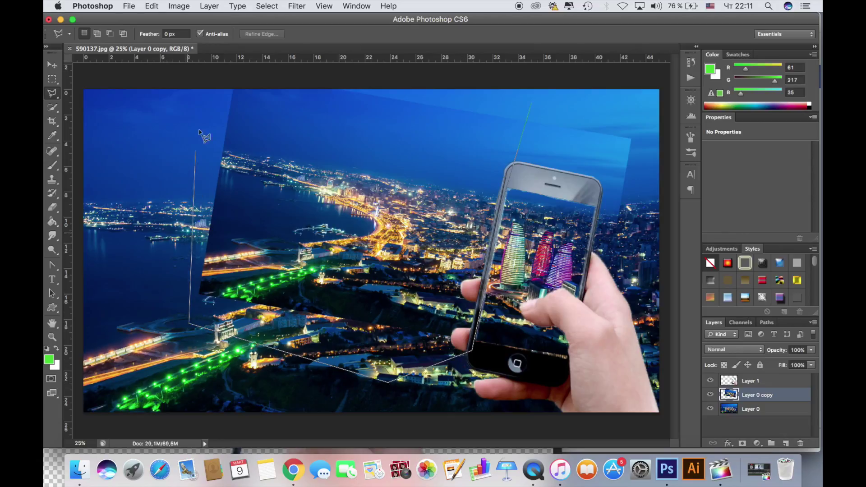
pyautogui.click(200, 75)
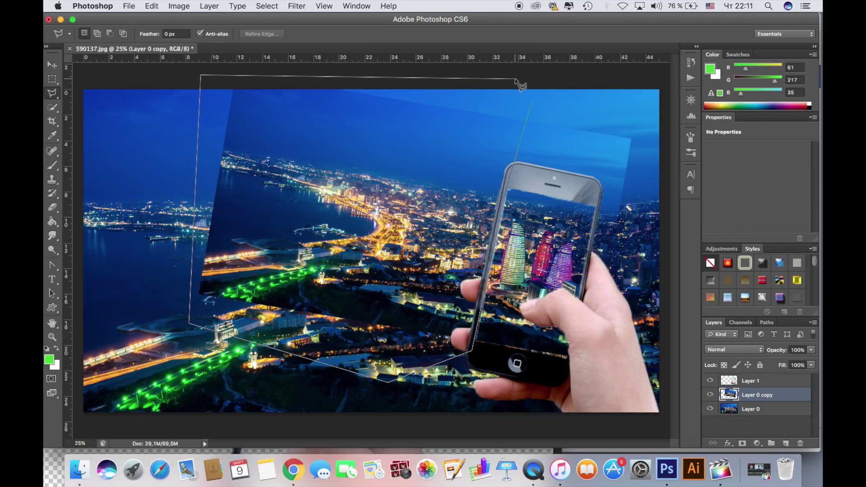
pyautogui.doubleClick(532, 102)
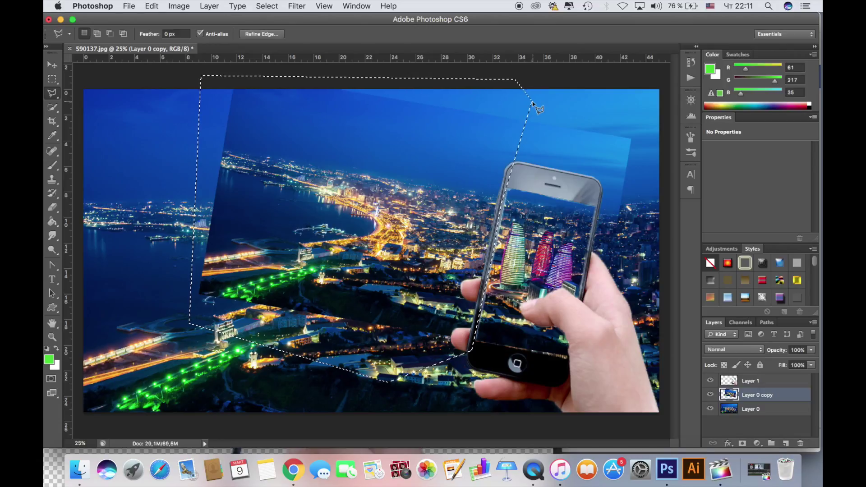
pyautogui.press('Delete')
pyautogui.press('super+d')
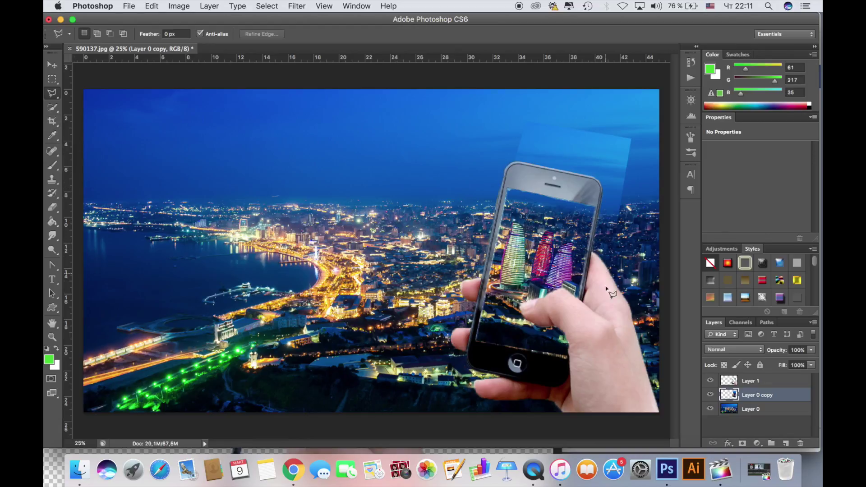
# Erase the leftover parts of Layer 0 copy above and to the right of the phone with the Eraser
pyautogui.click(52, 207)
pyautogui.moveTo(531, 139)
pyautogui.mouseDown()
pyautogui.moveTo(566, 156)
pyautogui.moveTo(577, 125)
pyautogui.moveTo(610, 125)
pyautogui.moveTo(530, 97)
pyautogui.moveTo(609, 145)
pyautogui.moveTo(617, 182)
pyautogui.moveTo(637, 204)
pyautogui.moveTo(627, 222)
pyautogui.mouseUp()
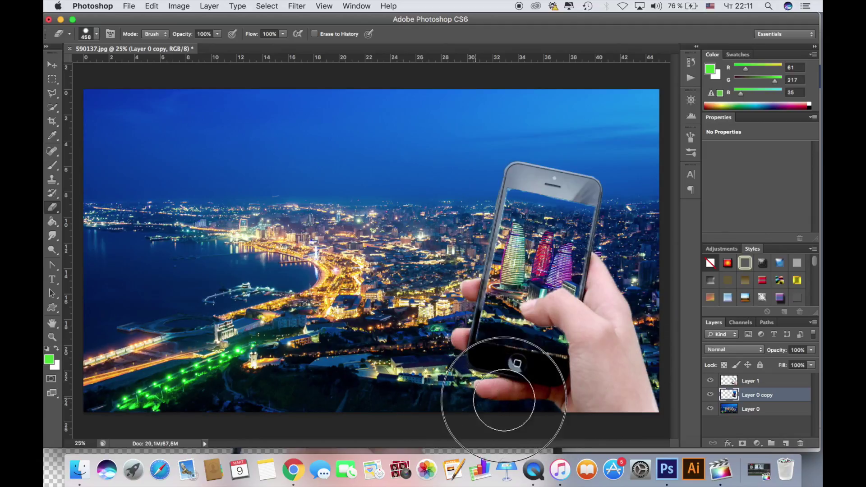
pyautogui.moveTo(633, 218)
pyautogui.mouseDown()
pyautogui.moveTo(622, 155)
pyautogui.moveTo(637, 199)
pyautogui.mouseUp()
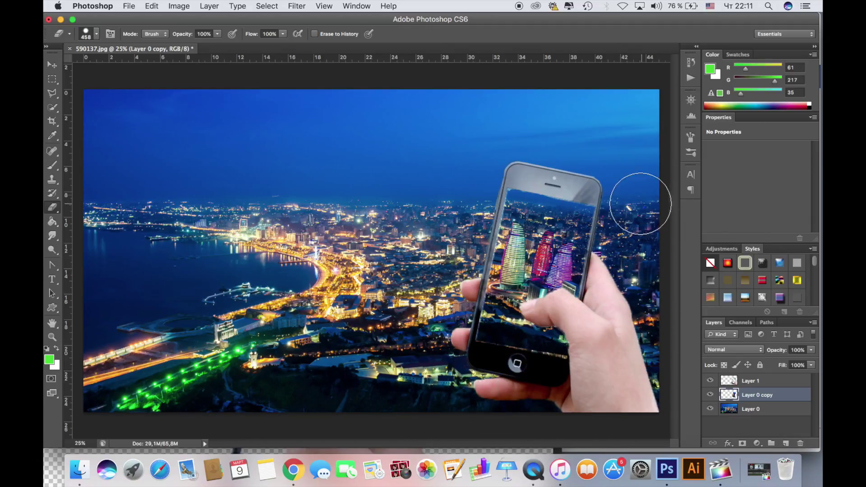
pyautogui.click(51, 63)
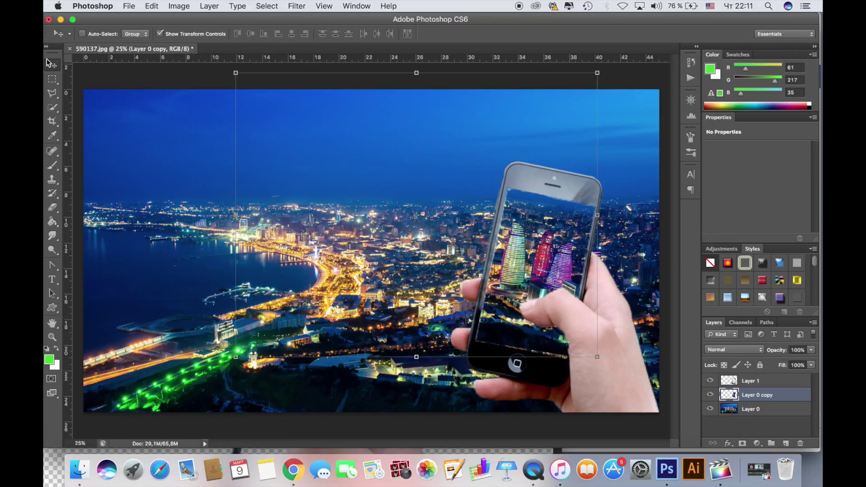
# Apply a 15 px Tilt-Shift blur to Layer 0, with the focus centre moved just below the photo's lower edge
pyautogui.click(749, 411)
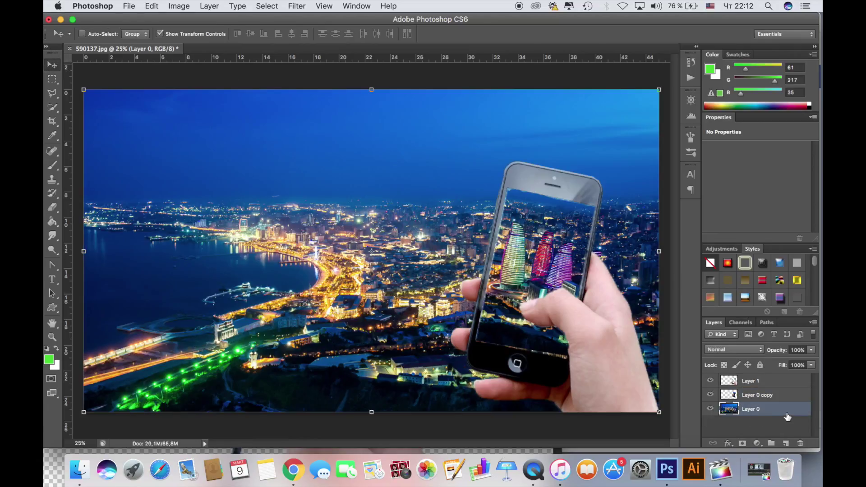
pyautogui.click(297, 6)
pyautogui.moveTo(309, 132)
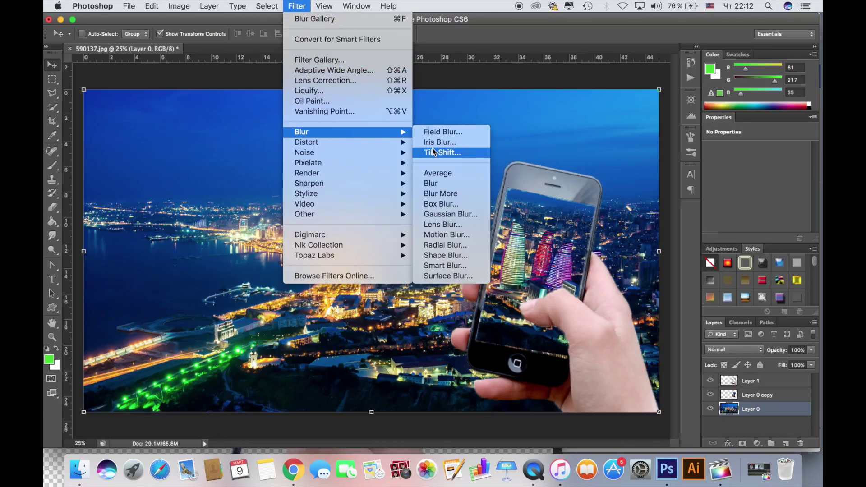
pyautogui.click(460, 154)
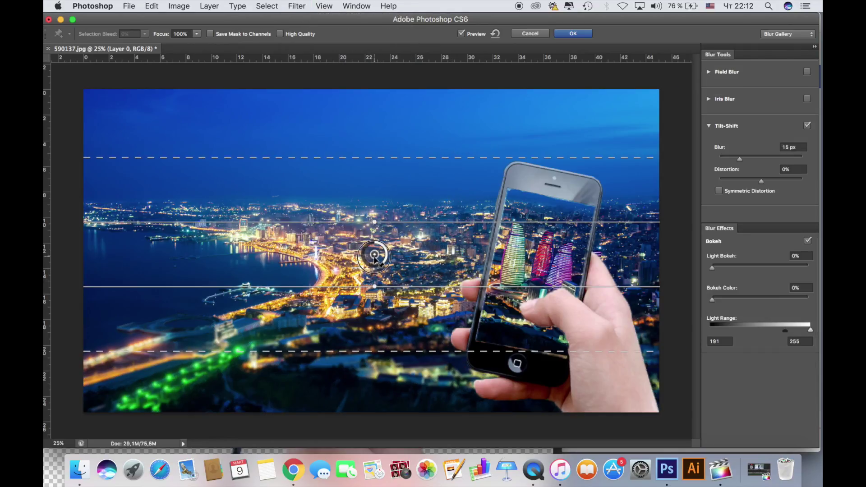
pyautogui.moveTo(374, 255); pyautogui.dragTo(382, 342)
pyautogui.moveTo(381, 372); pyautogui.dragTo(383, 438)
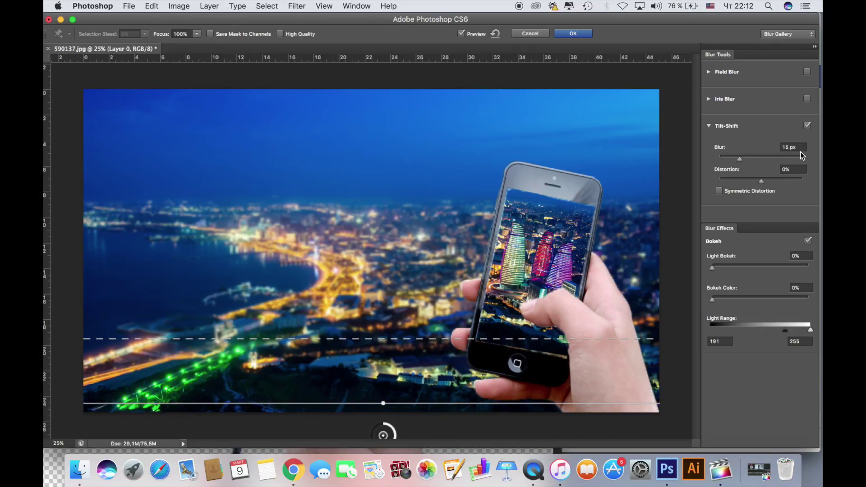
pyautogui.click(572, 34)
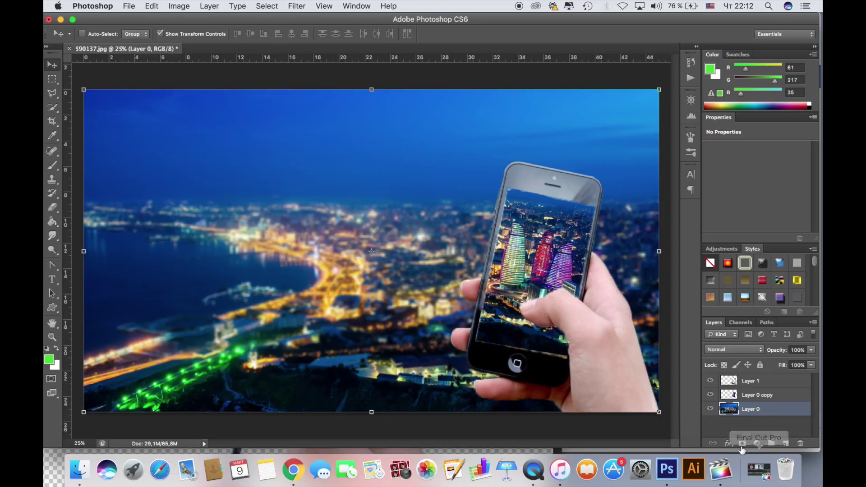
# Add a Gradient Map adjustment layer directly above Layer 0
pyautogui.click(756, 444)
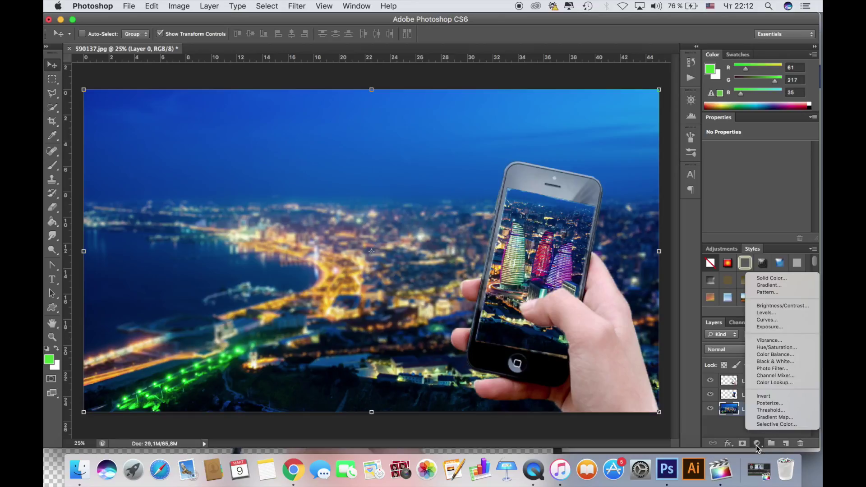
pyautogui.click(774, 418)
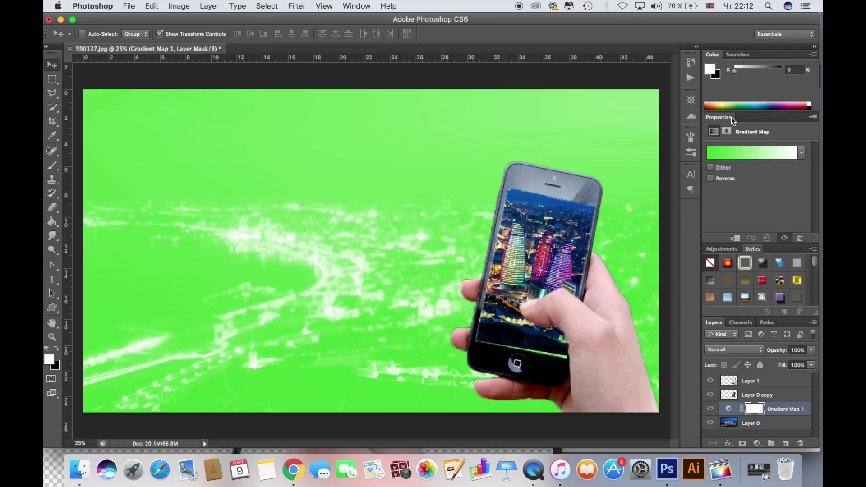
pyautogui.click(734, 153)
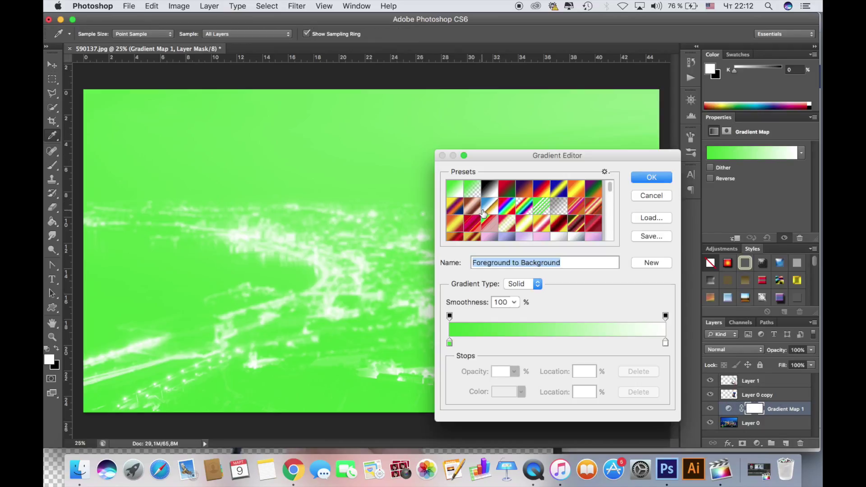
pyautogui.write('d')
pyautogui.press('Return')
pyautogui.press('v')
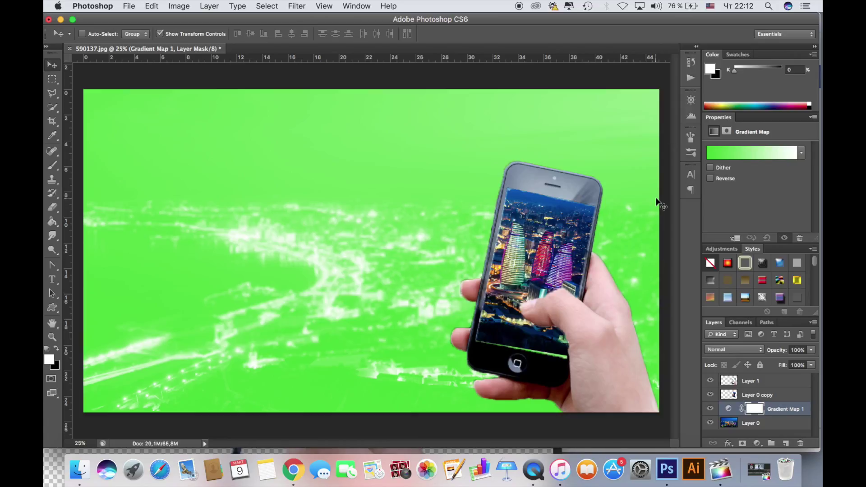
# Change the Gradient Map's gradient to the black-to-white preset
pyautogui.click(745, 152)
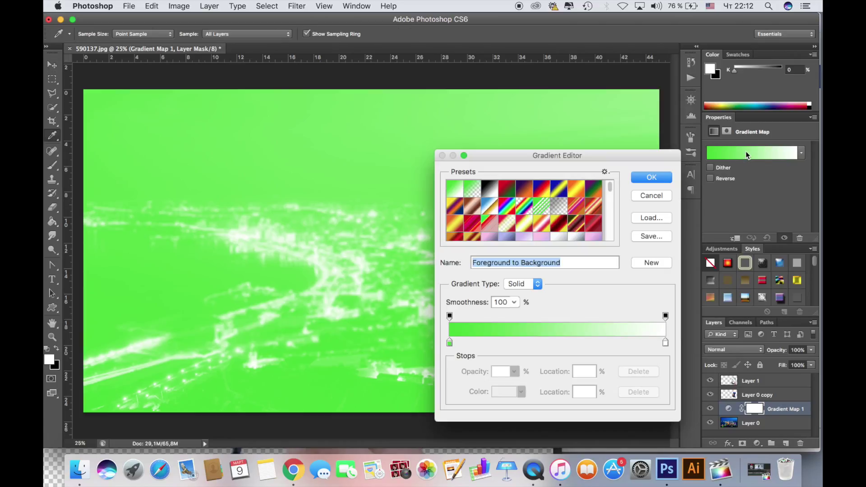
pyautogui.click(495, 195)
pyautogui.click(652, 177)
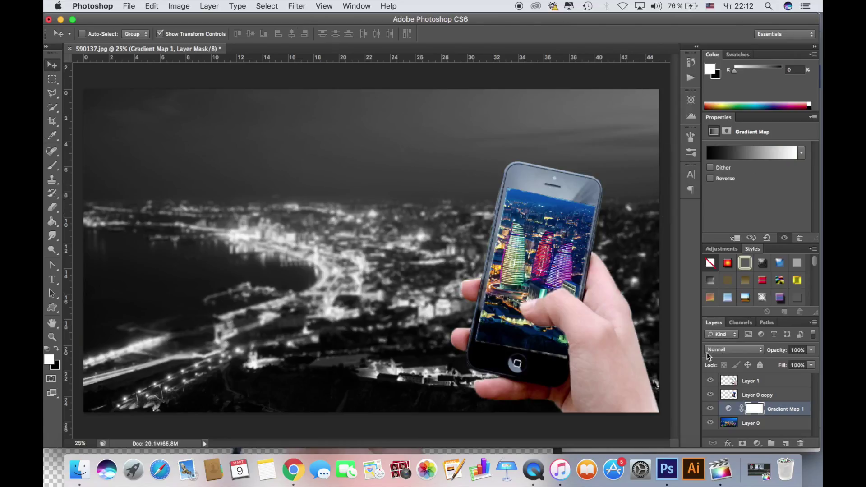
# Set the Gradient Map layer's blend mode to Multiply and its opacity to 50%
pyautogui.click(734, 349)
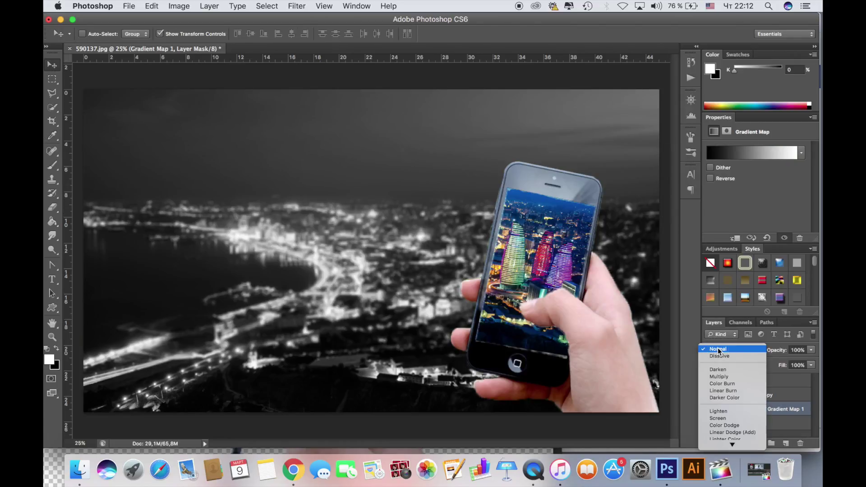
pyautogui.click(720, 376)
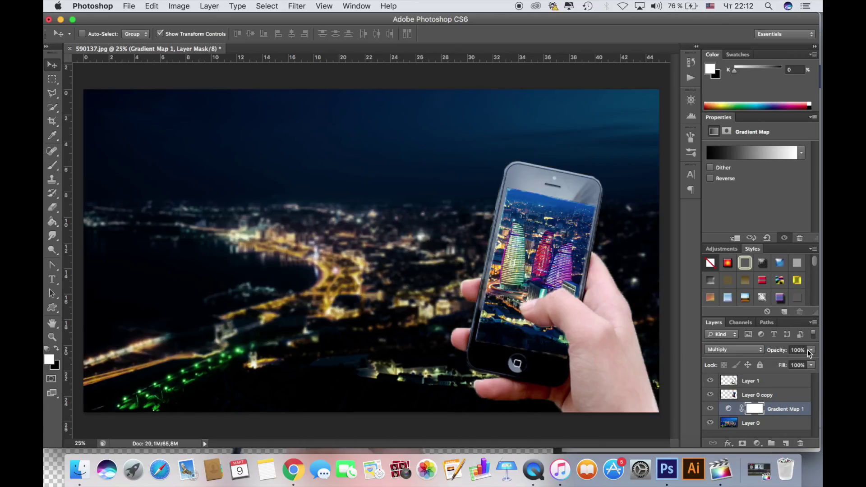
pyautogui.click(810, 350)
pyautogui.moveTo(813, 359); pyautogui.dragTo(785, 362)
# Transfer the Gradient Map's mask to Layer 1 and place the Gradient Map at the top of the layer stack
pyautogui.click(757, 443)
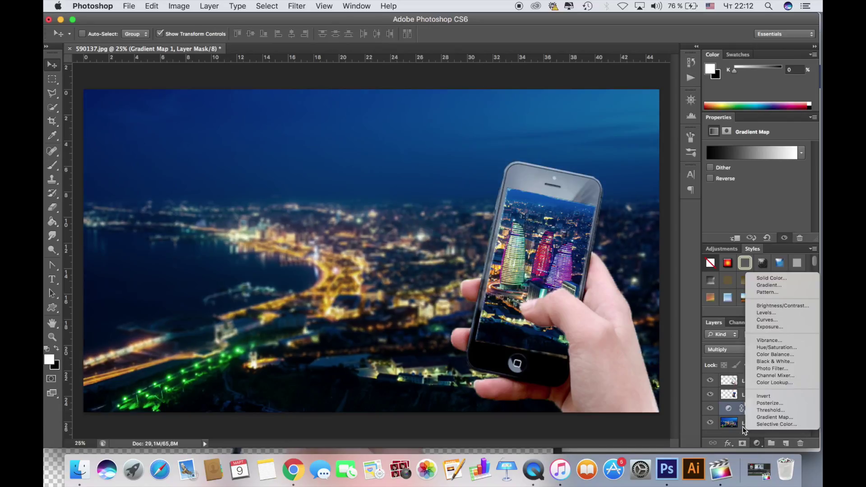
pyautogui.click(759, 411)
pyautogui.moveTo(758, 410); pyautogui.dragTo(750, 377)
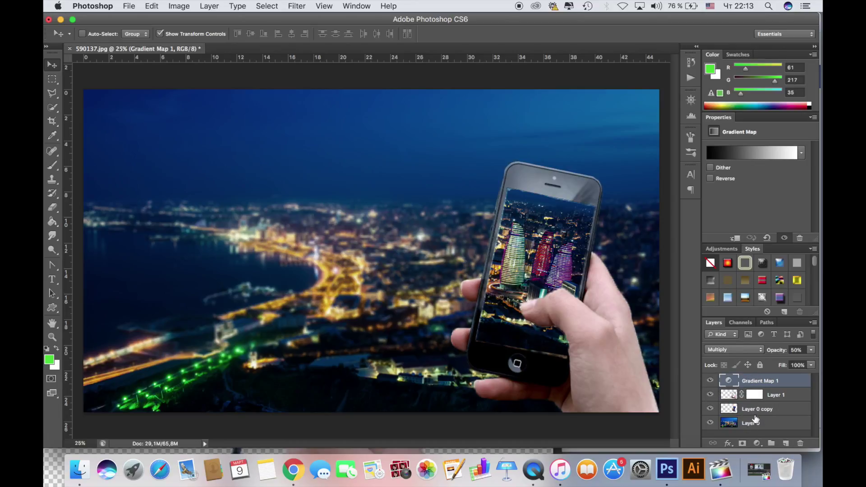
# Add a Color Balance adjustment layer with midtones at Cyan/Red -26, Magenta/Green -42 and Yellow/Blue -24
pyautogui.click(757, 443)
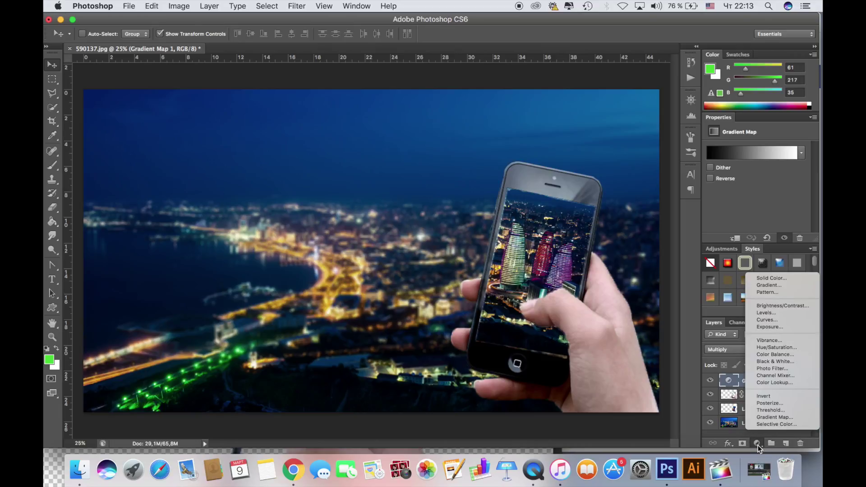
pyautogui.click(782, 355)
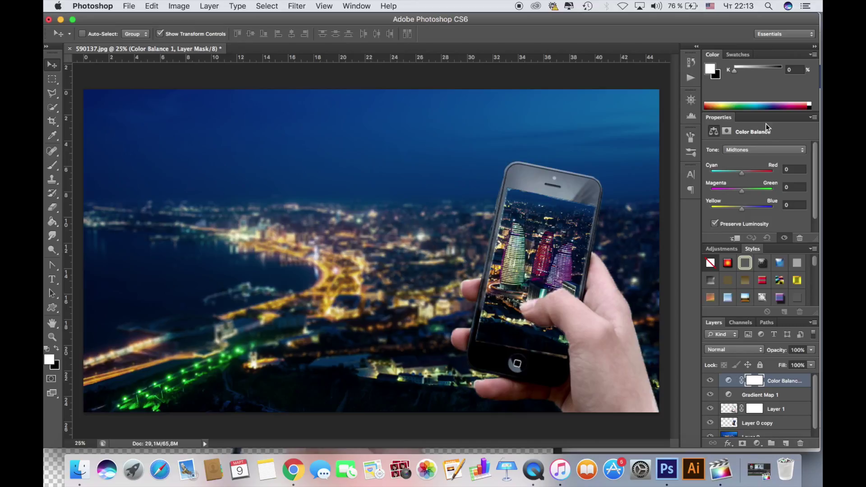
pyautogui.moveTo(725, 121); pyautogui.dragTo(572, 123)
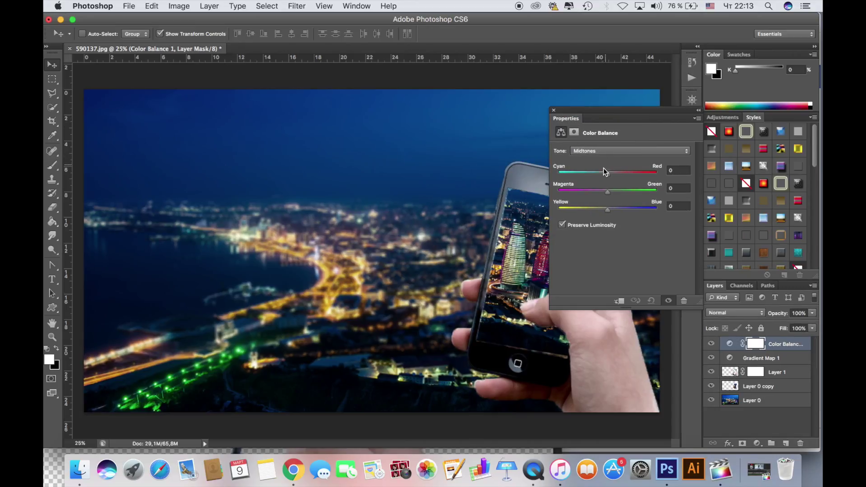
pyautogui.moveTo(605, 171); pyautogui.dragTo(595, 177)
pyautogui.moveTo(607, 208); pyautogui.dragTo(587, 194)
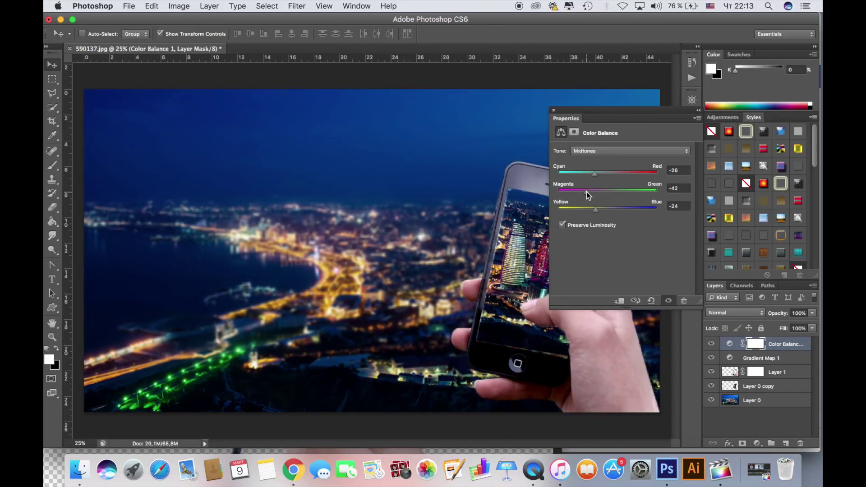
pyautogui.click(554, 110)
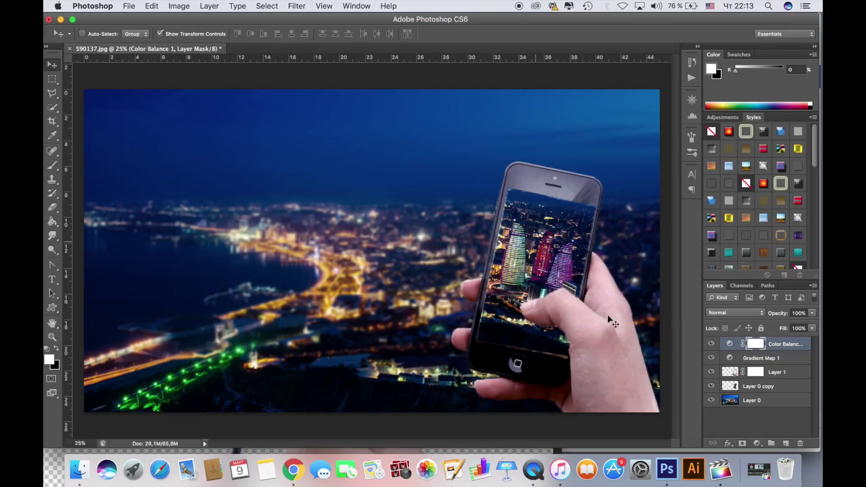
# Add the text "asdasdasda" in the sky to the left of the phone
pyautogui.click(53, 283)
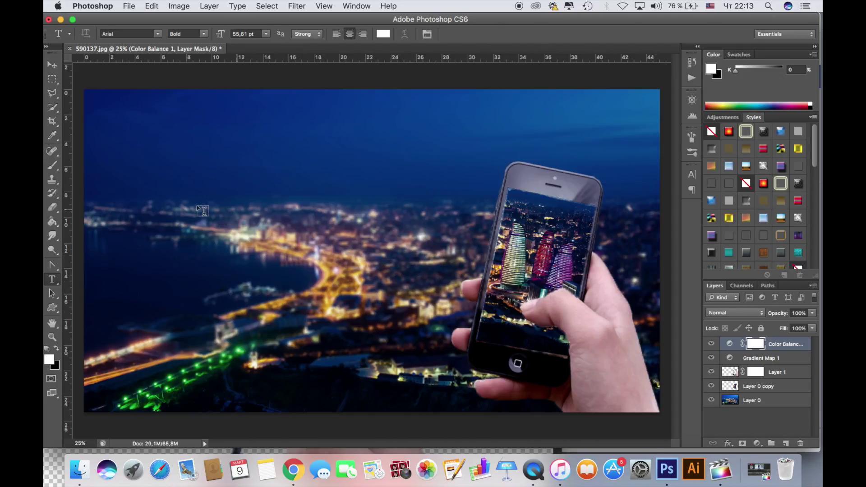
pyautogui.click(215, 165)
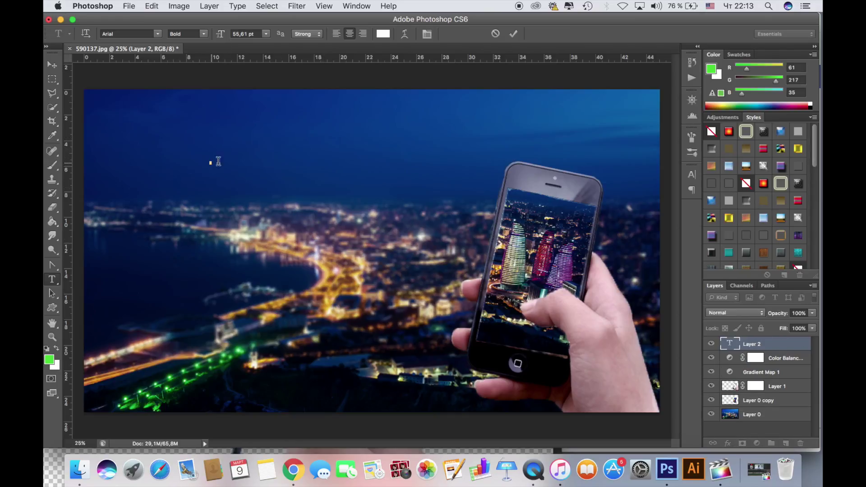
pyautogui.write('asdasdasda')
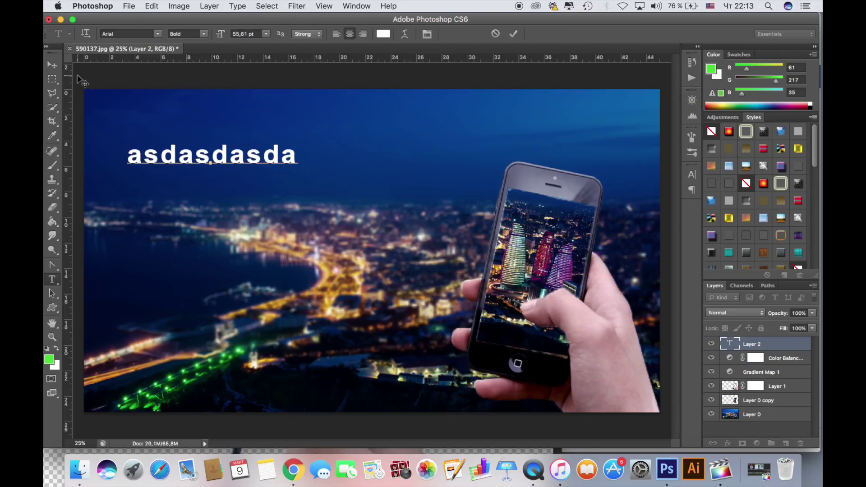
pyautogui.click(61, 70)
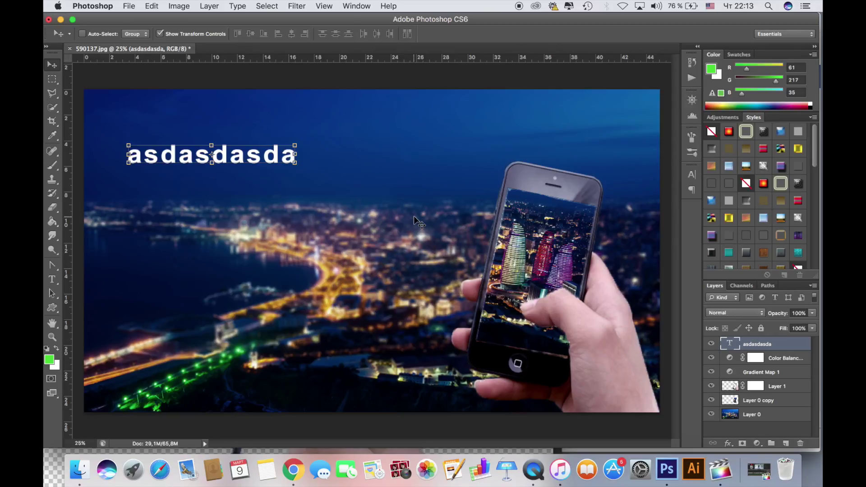